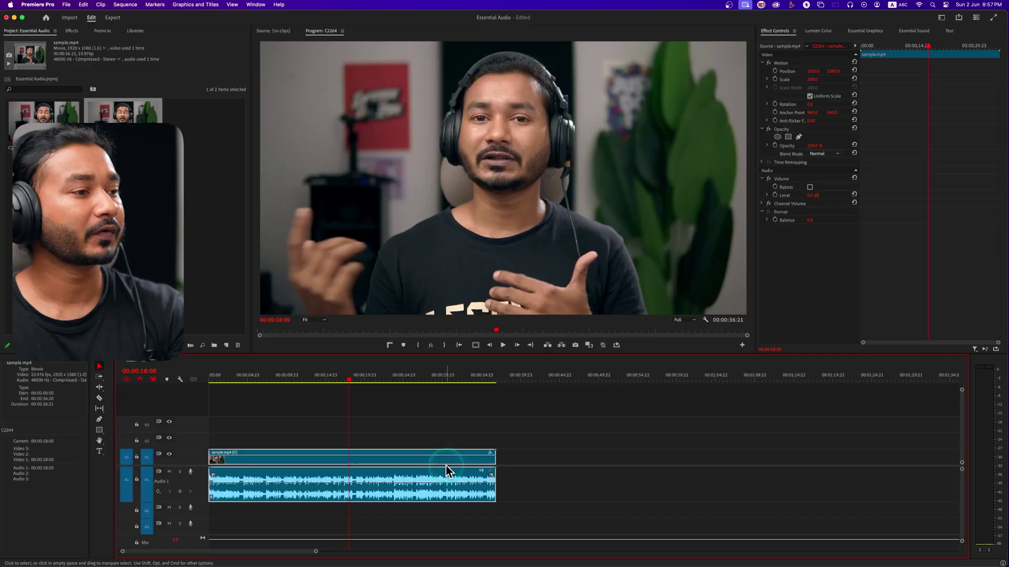
Return the playhead to the start of sample.mp4 and play it from the beginning
left_click(200, 116)
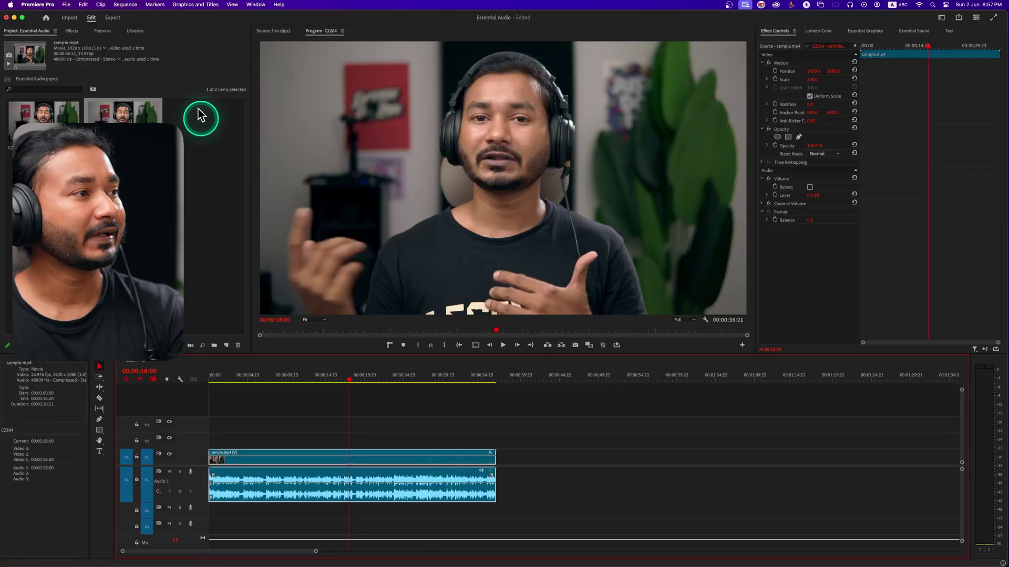
left_click(267, 379)
left_click(288, 380)
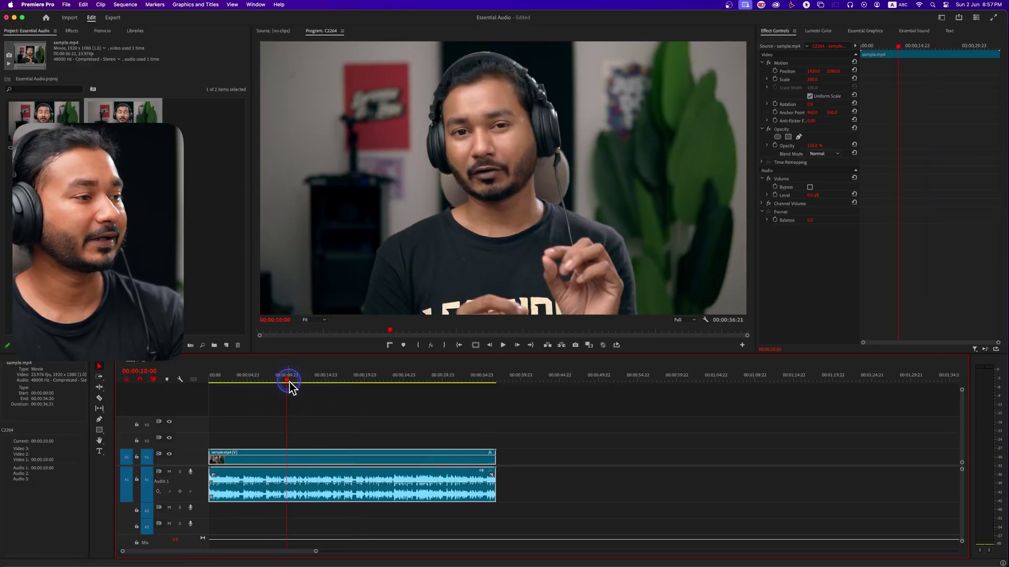
left_click(228, 374)
left_click(210, 376)
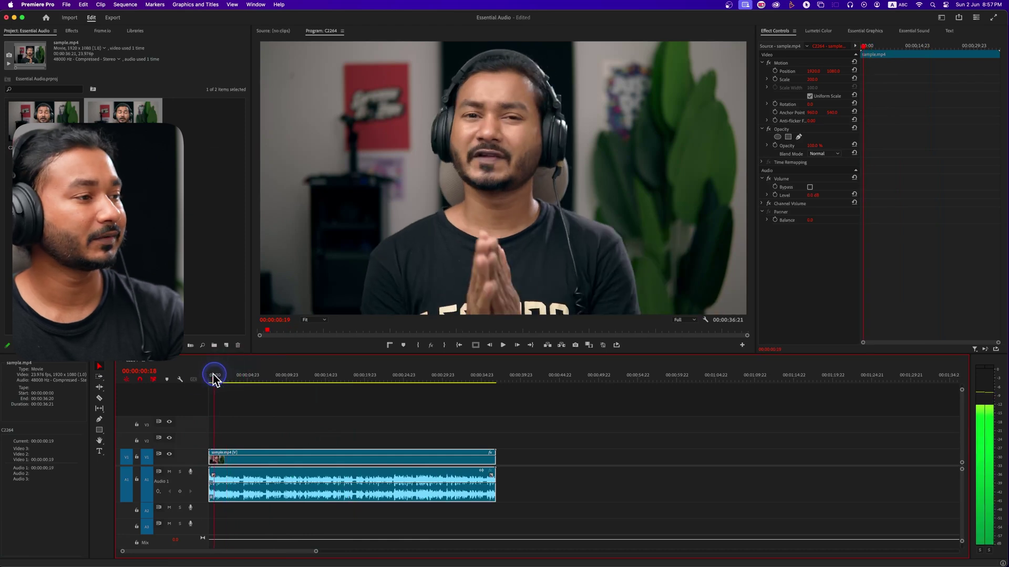
key("space")
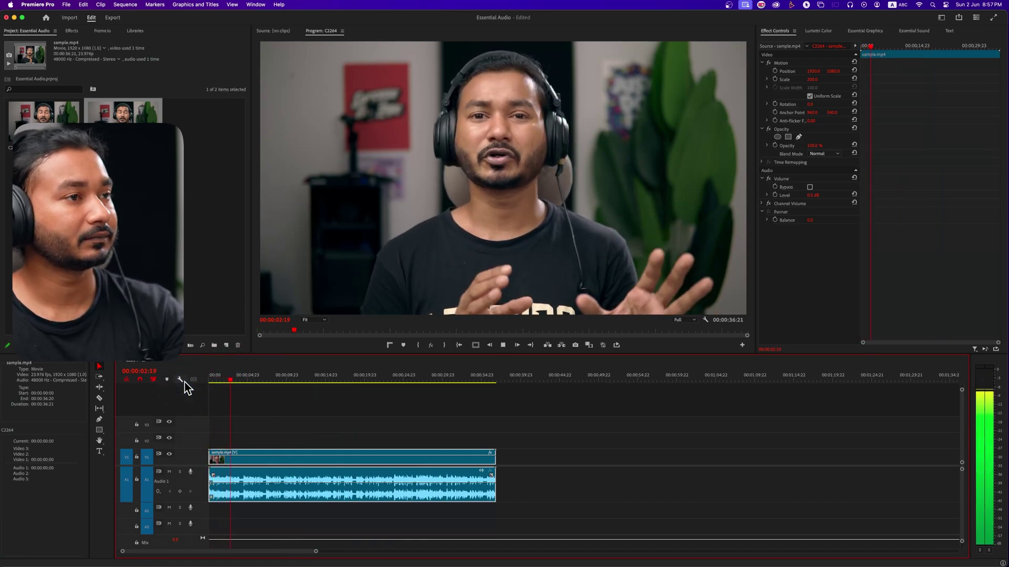
Stop playback, then replay the clip from around 23 seconds
left_click(306, 432)
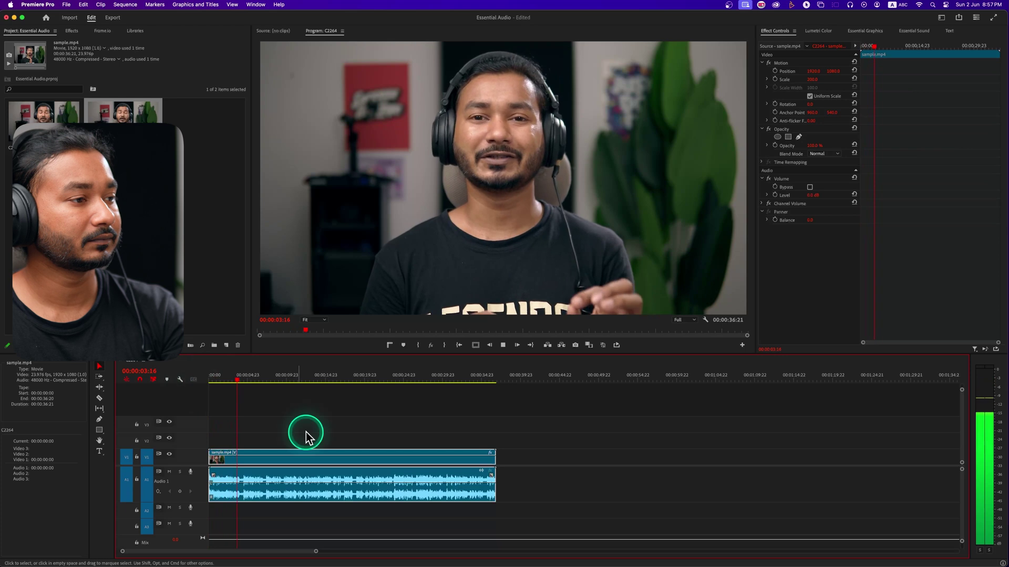
left_click(370, 405)
left_click_drag(394, 375, 393, 376)
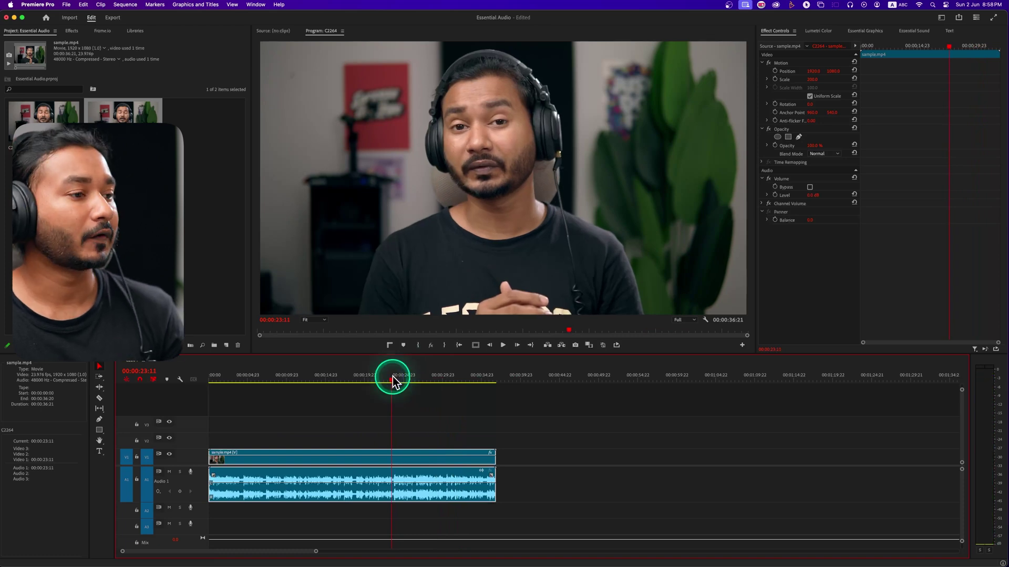
key("space")
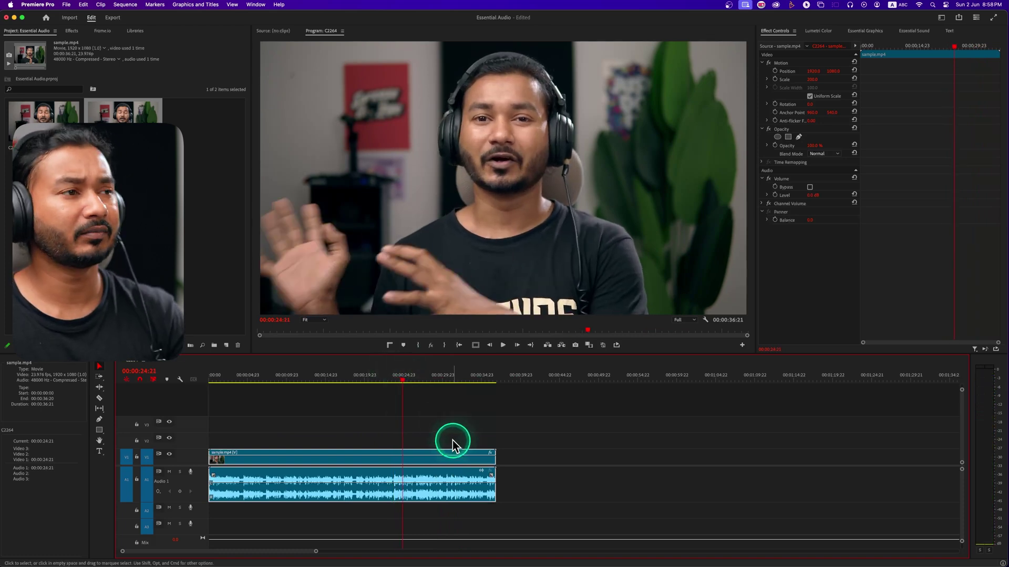
left_click(394, 378)
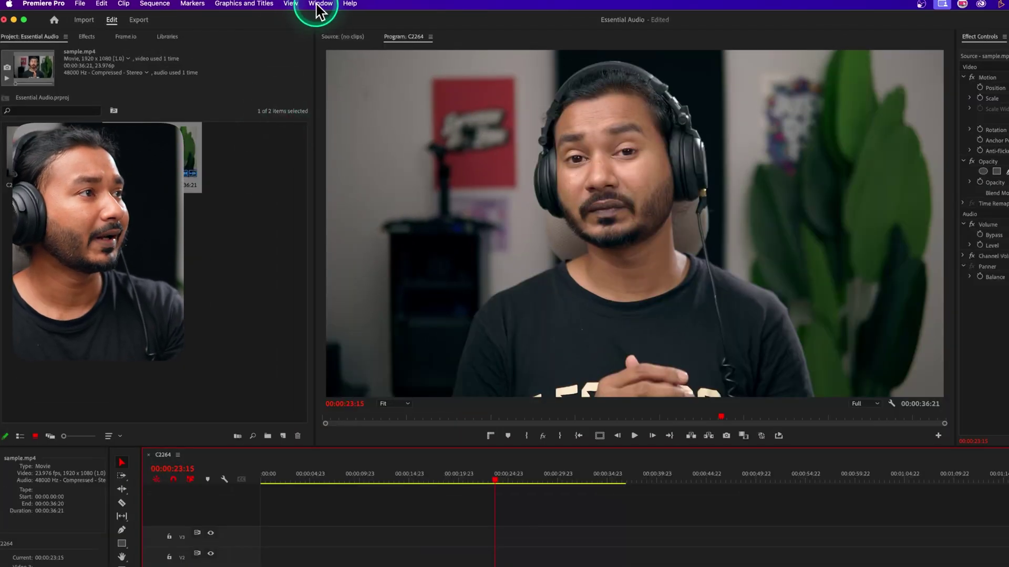
In the Essential Sound panel, try Auto Tag, clear the audio type, then tag the clip as Dialogue
left_click(318, 4)
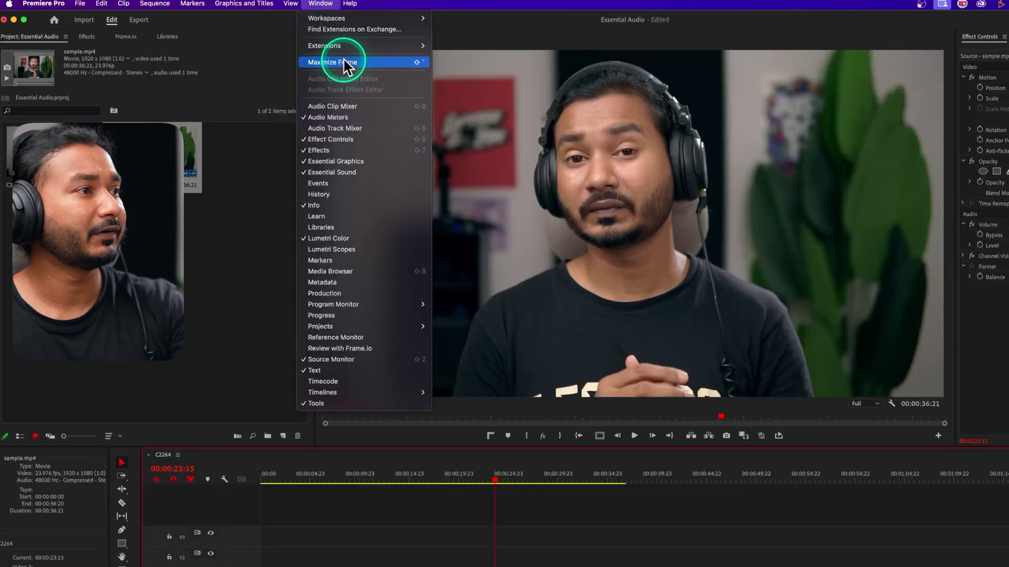
left_click(349, 172)
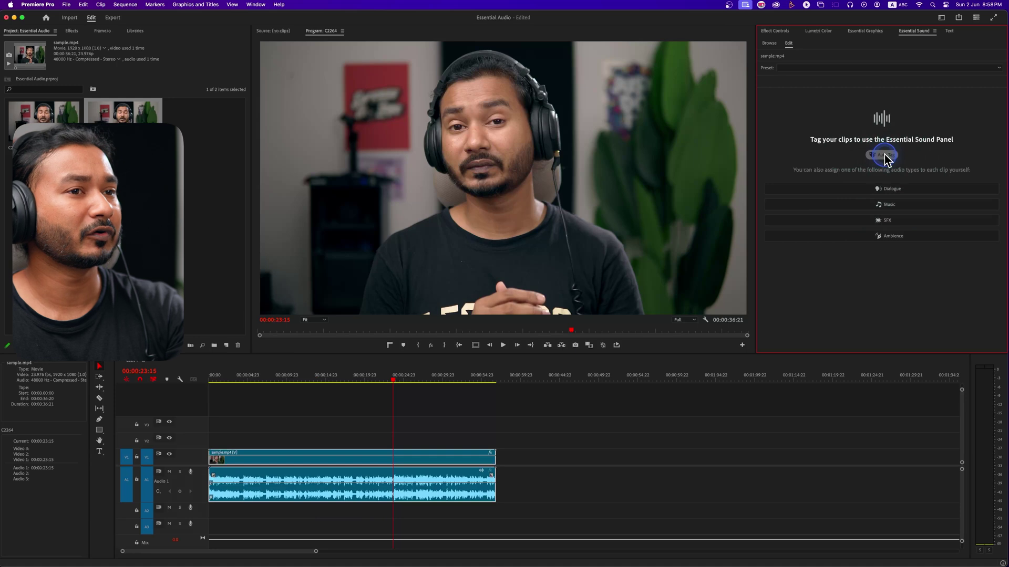
left_click(885, 155)
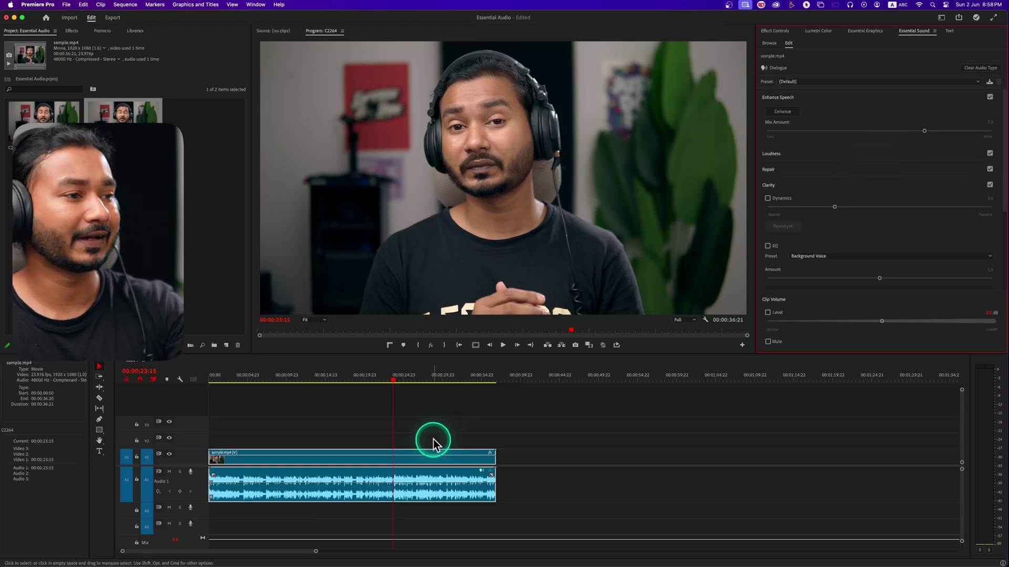
left_click(391, 455)
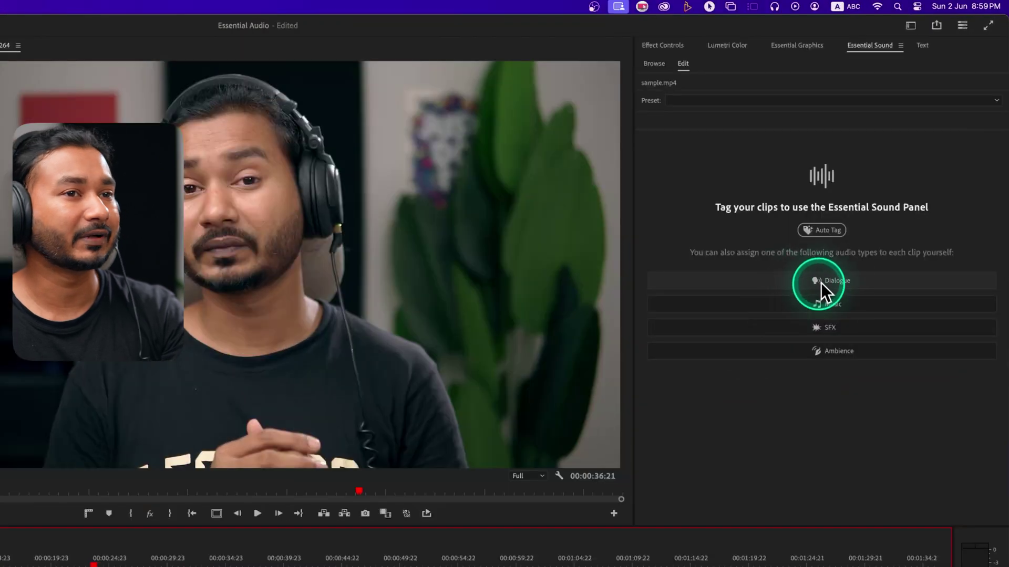
left_click(830, 287)
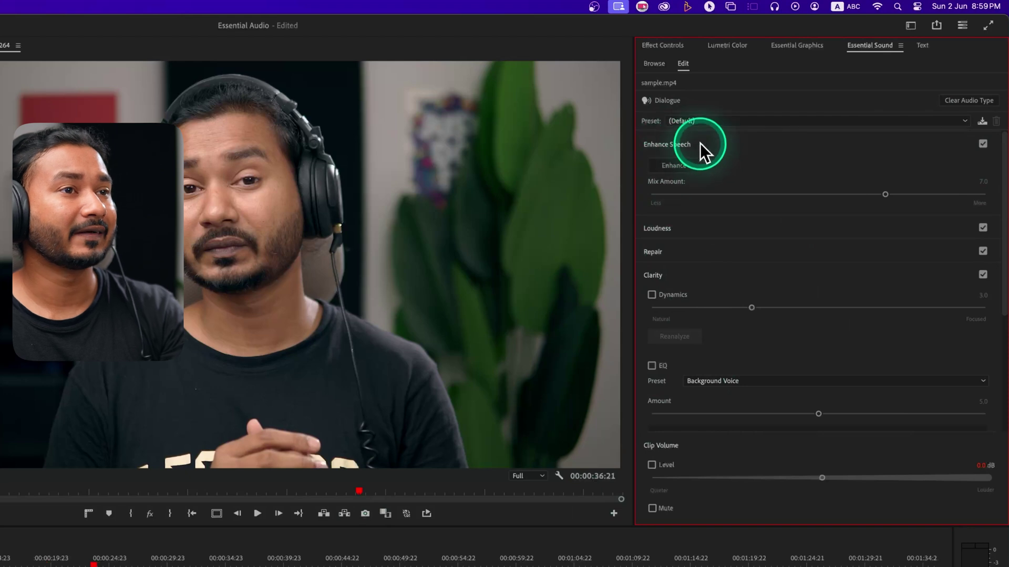
Turn on Enhance Speech and adjust its Mix Amount so the preset becomes Custom
left_click(678, 165)
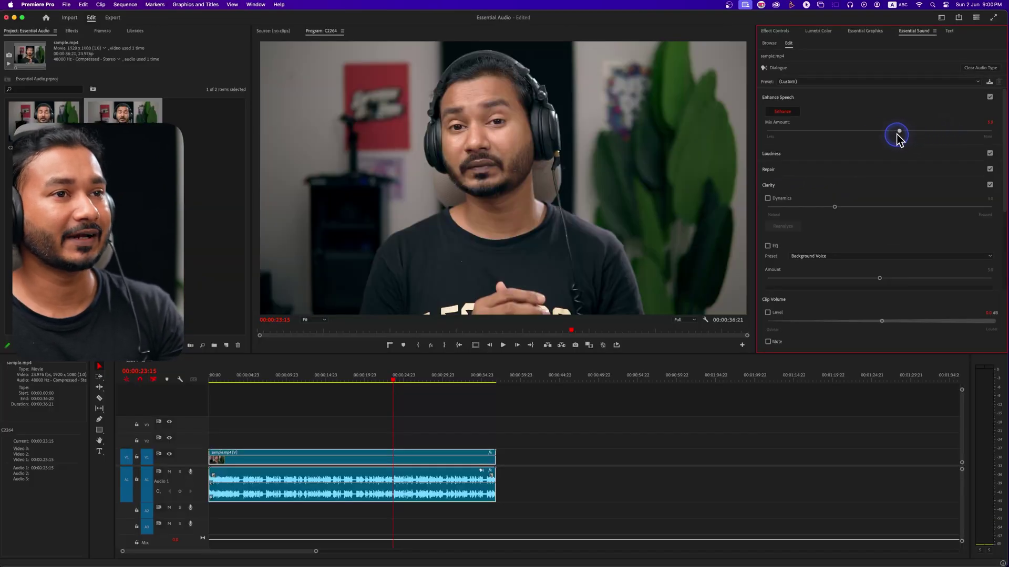
left_click_drag(864, 134, 846, 136)
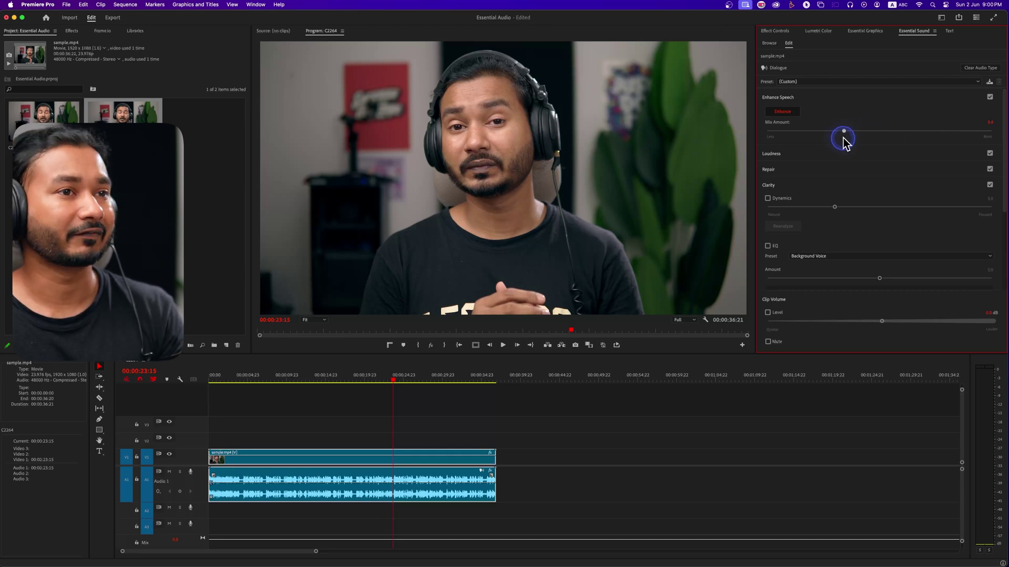
left_click(391, 383)
Audition the enhanced dialogue, replaying it from about 26 seconds
key("space")
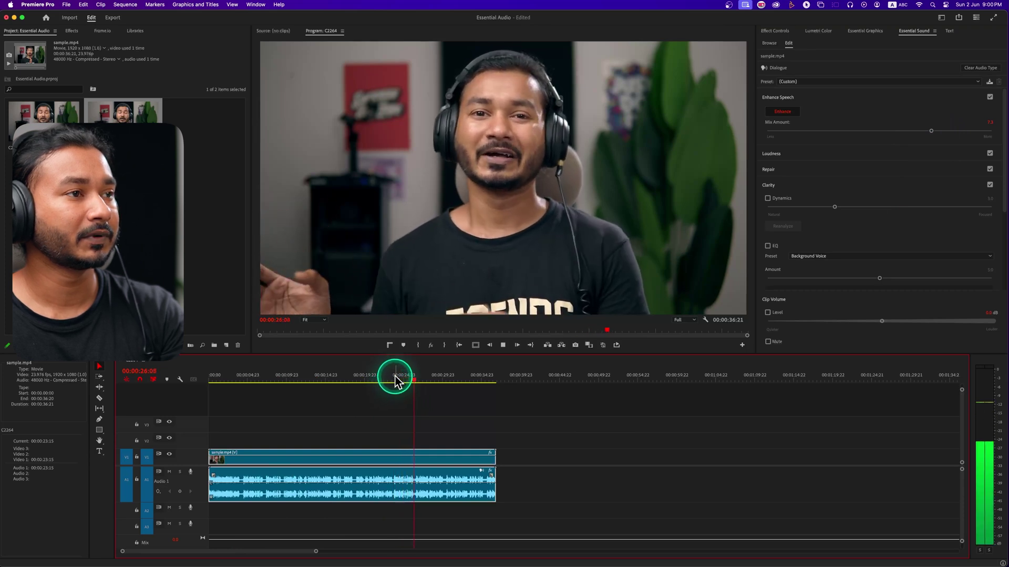
key("space")
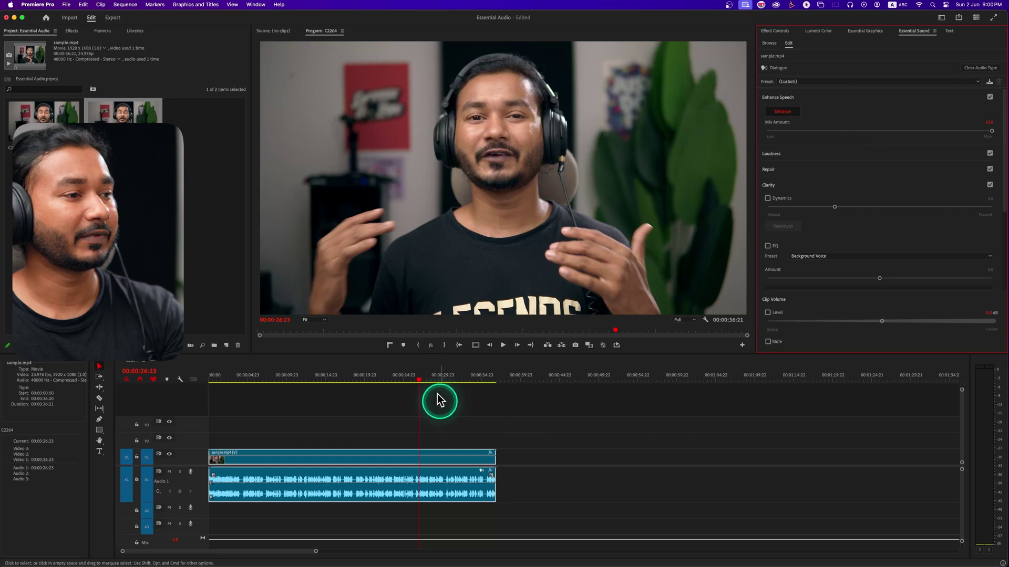
key("space")
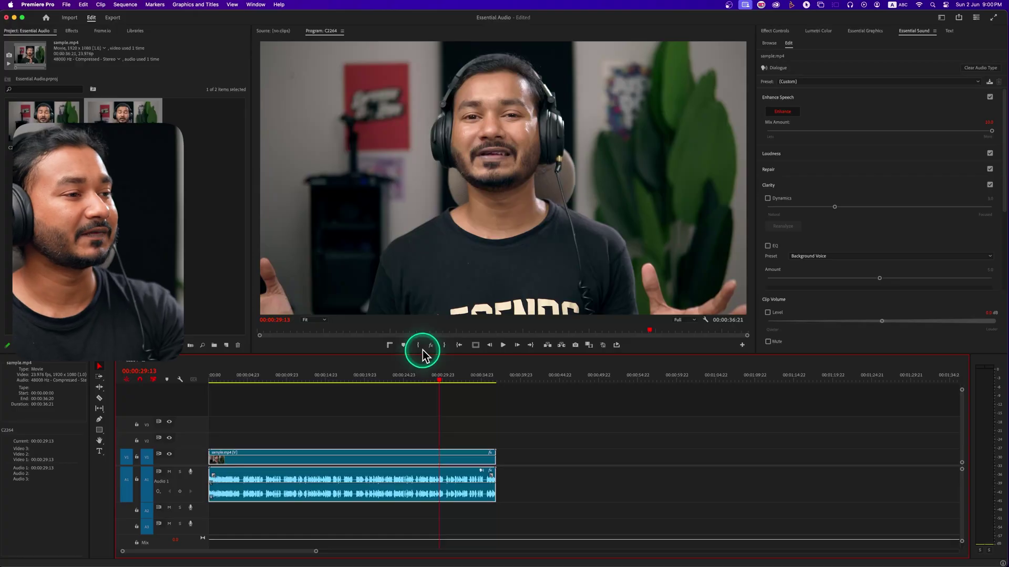
left_click(415, 381)
key("space")
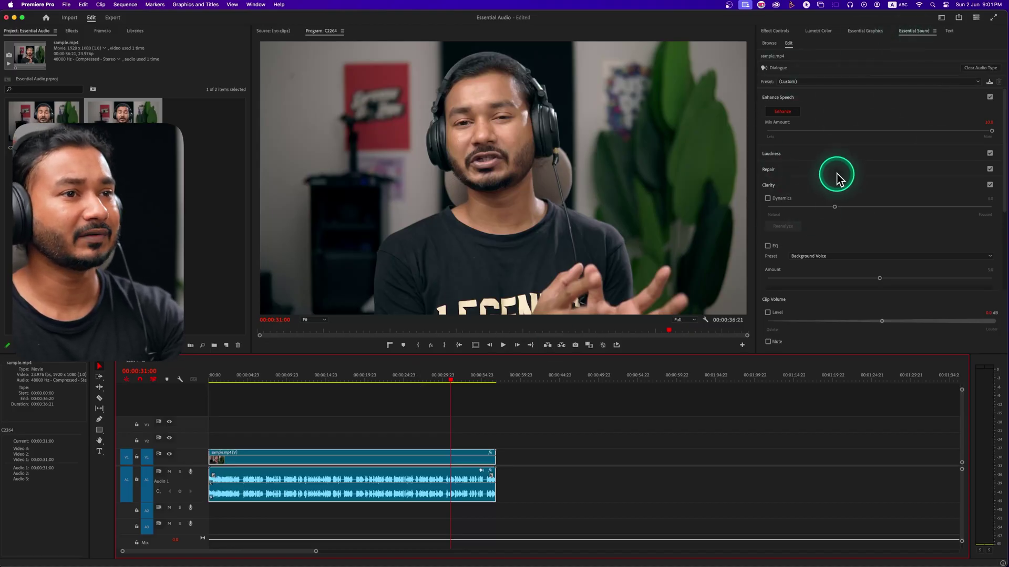
Enable Clarity's Dynamics and raise it to 6.6 while playing from about 26 seconds
left_click(768, 199)
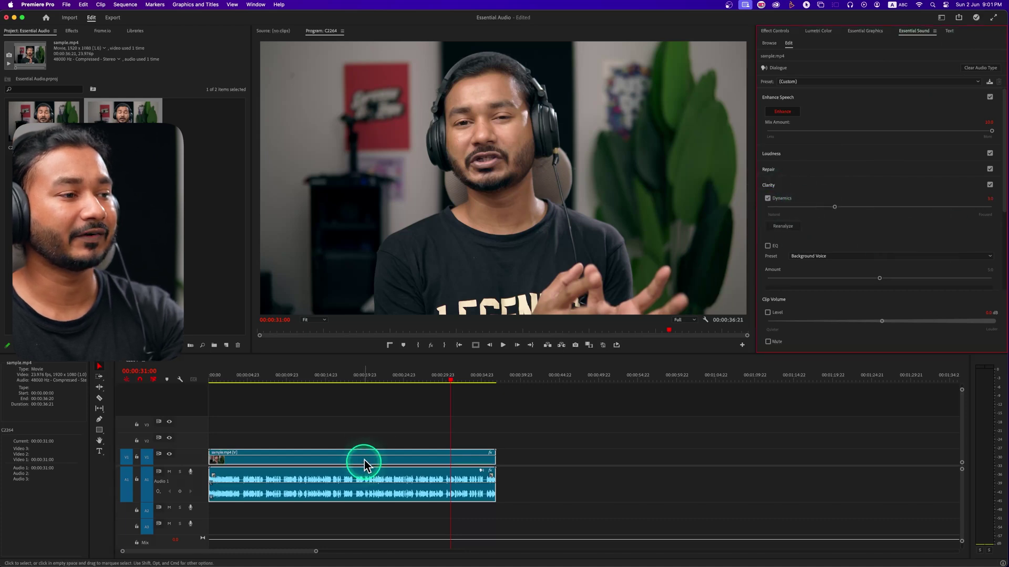
left_click(418, 377)
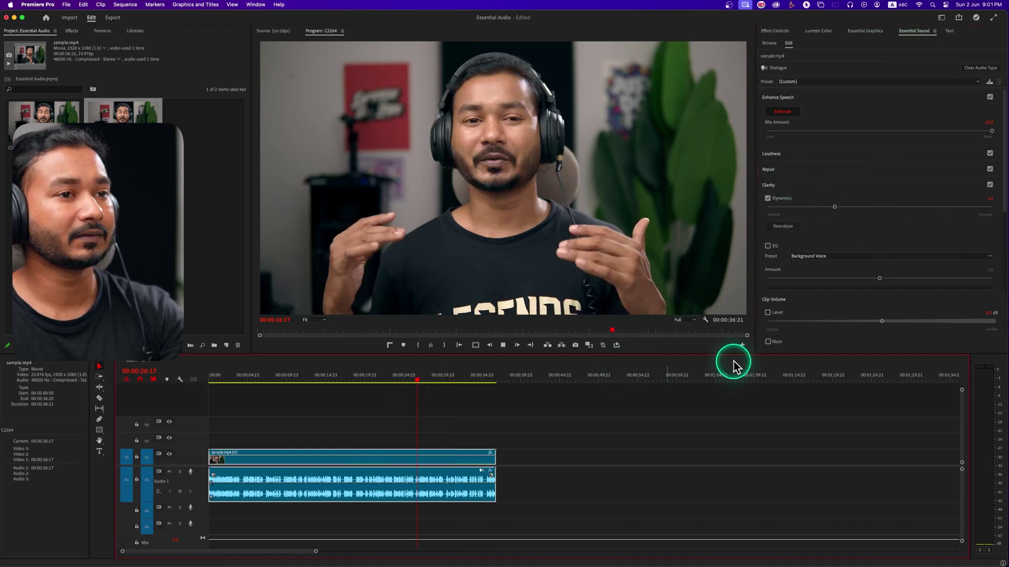
key("space")
left_click_drag(835, 206, 915, 207)
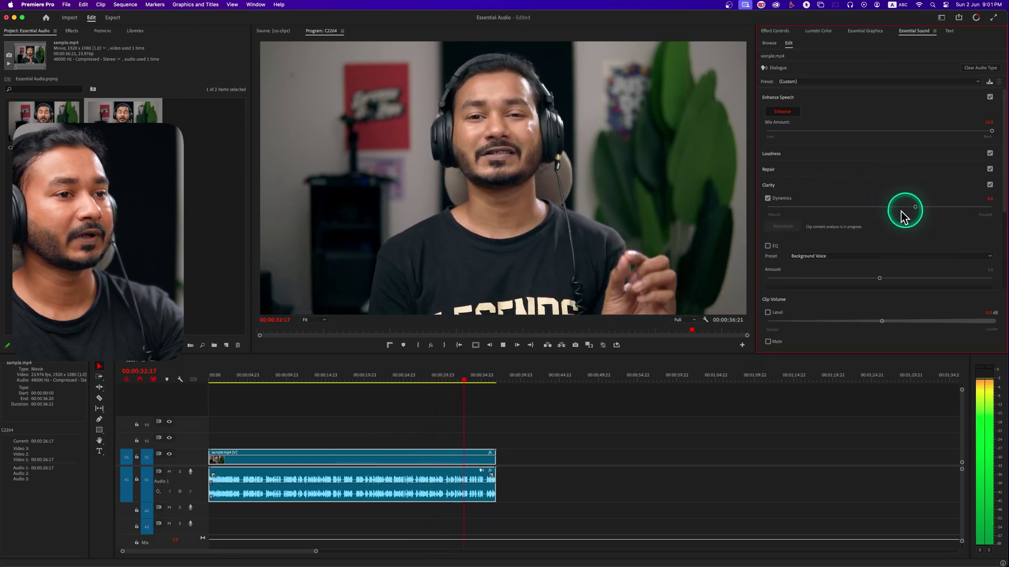
key("space")
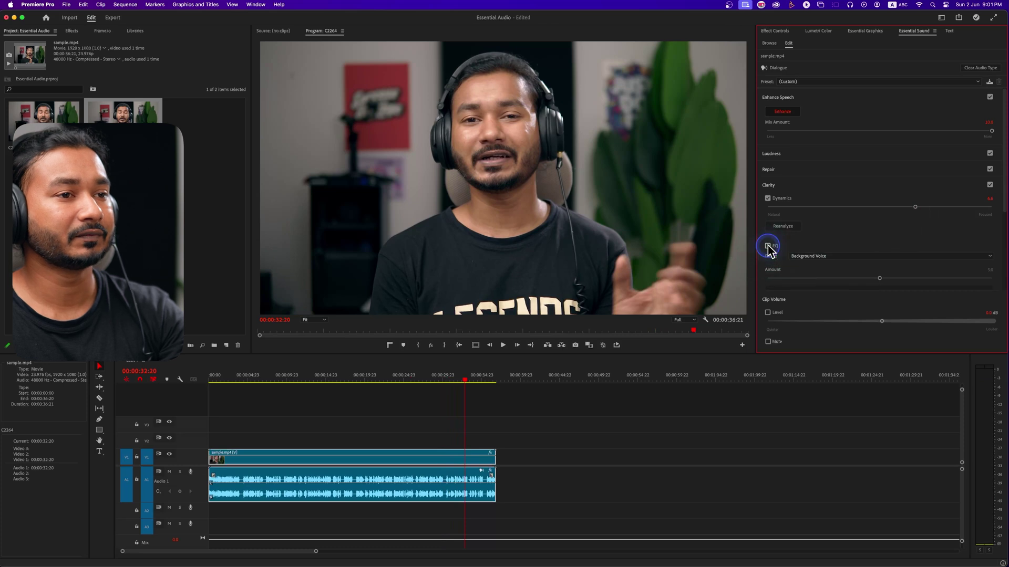
Set the Clarity EQ Amount to 5.4 and apply the Podcast Voice EQ preset
scroll(882, 279, "down", 5)
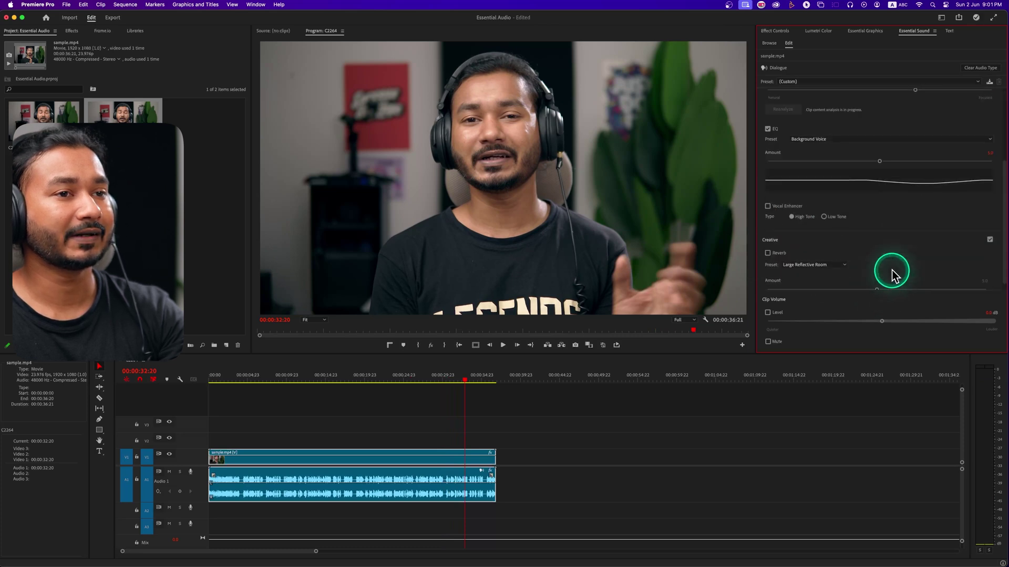
left_click_drag(878, 164, 899, 164)
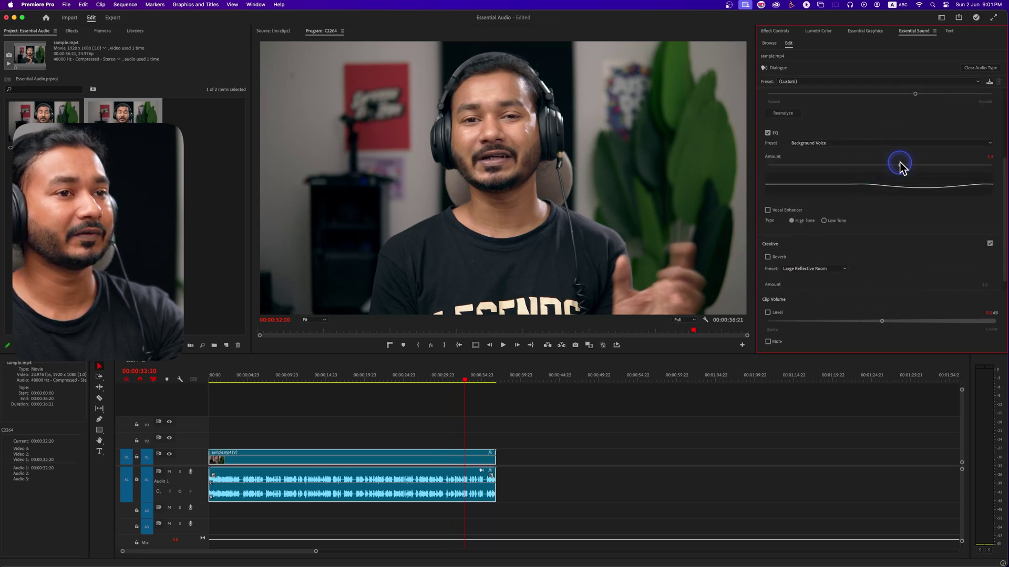
left_click_drag(886, 163, 888, 164)
left_click(808, 143)
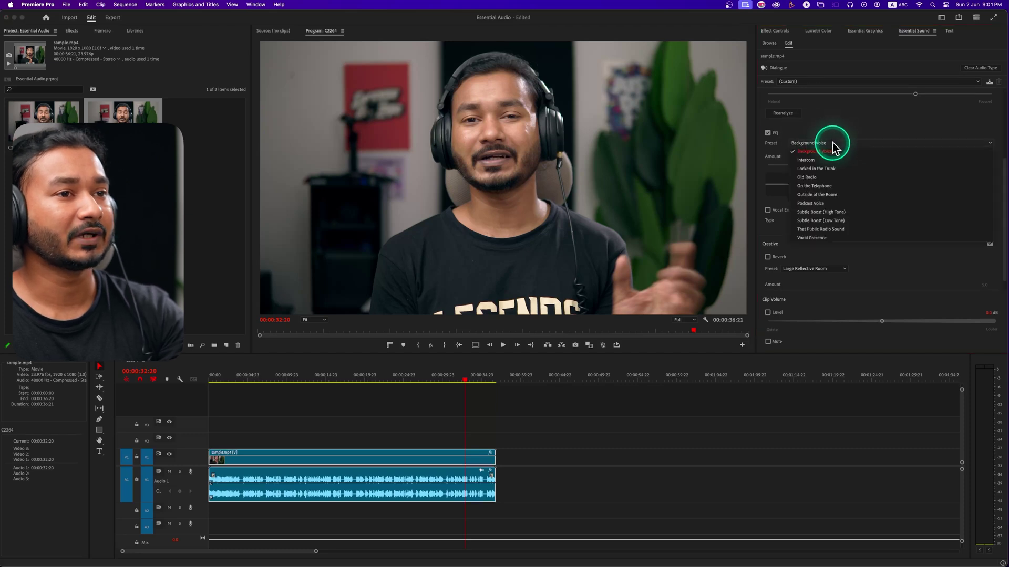
left_click(816, 204)
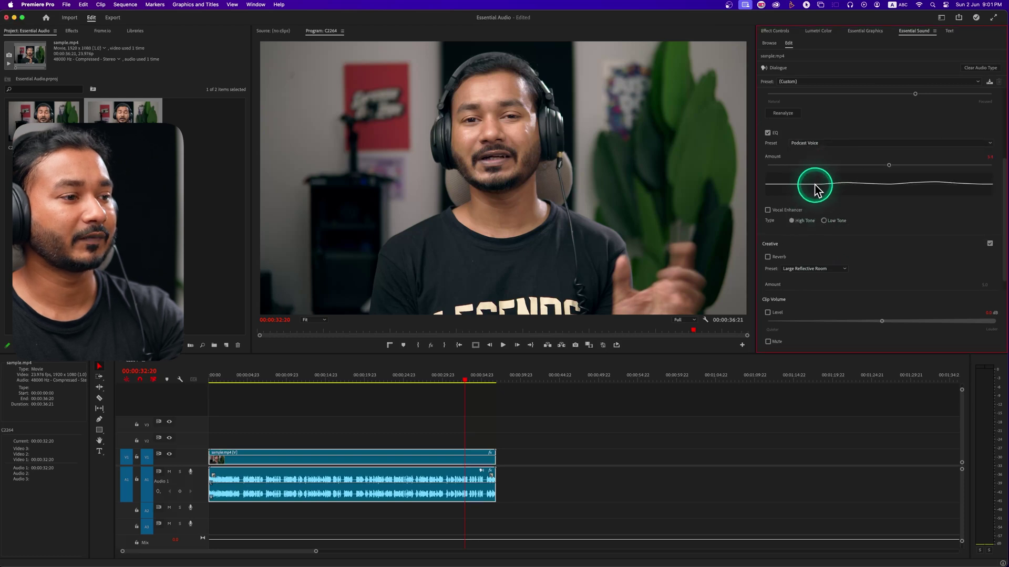
Replay the dialogue and raise the EQ Amount from 5.4 to 8.1
left_click(415, 380)
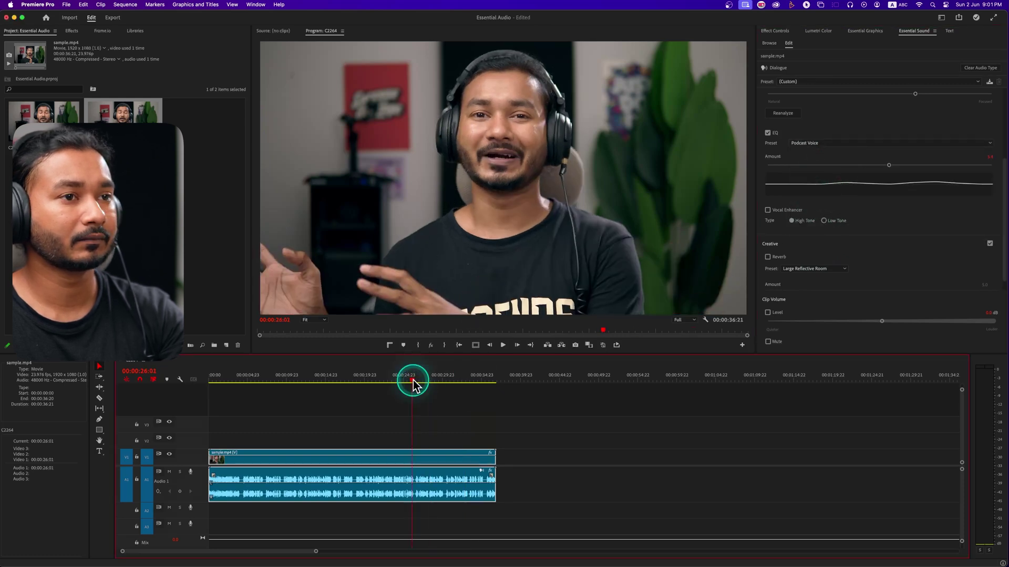
key("space")
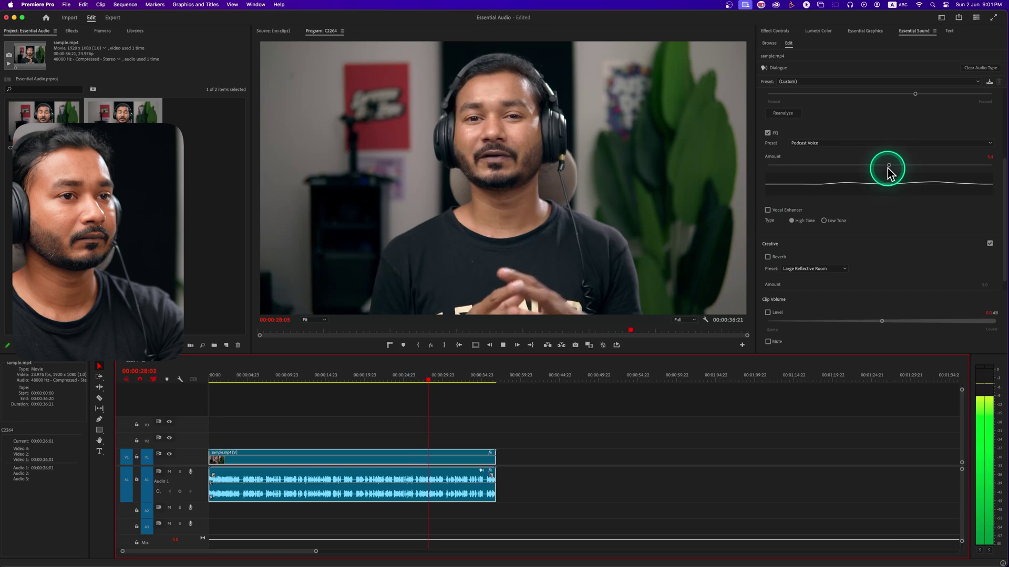
left_click_drag(888, 165, 947, 166)
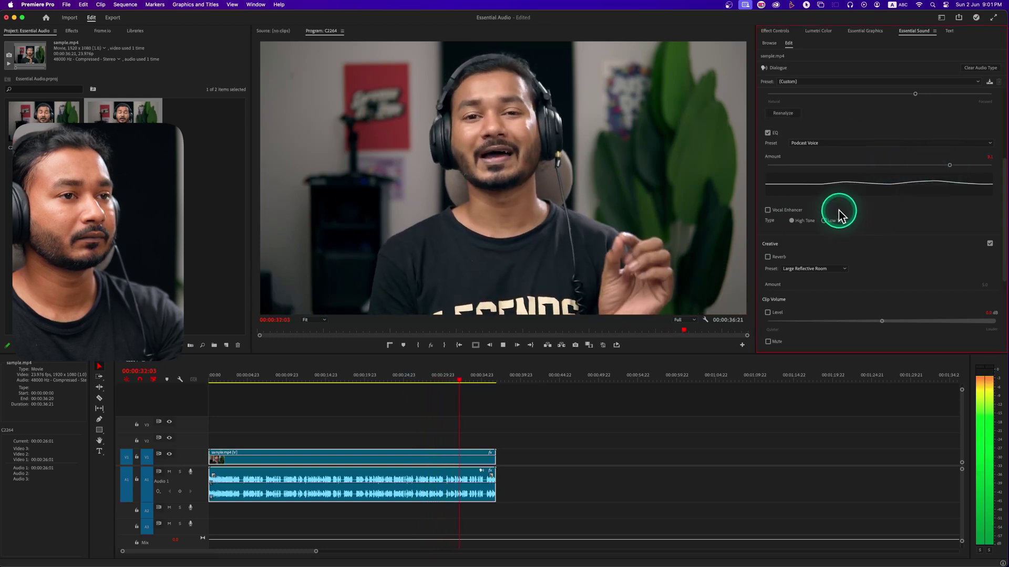
key("space")
Switch the EQ preset to Vocal Presence and replay the dialogue from about 26 seconds
left_click(828, 145)
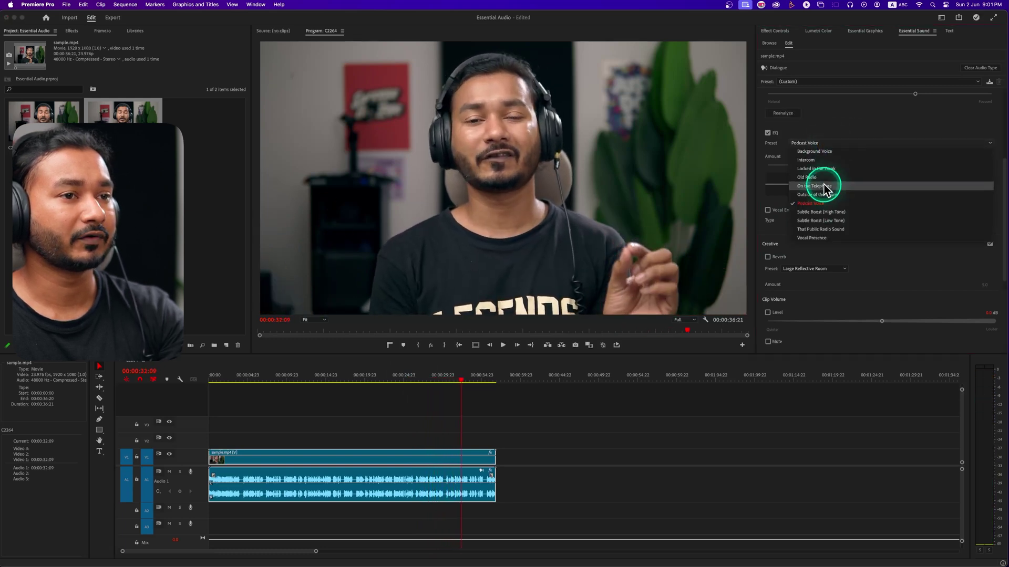
left_click(811, 238)
left_click(414, 382)
key("space")
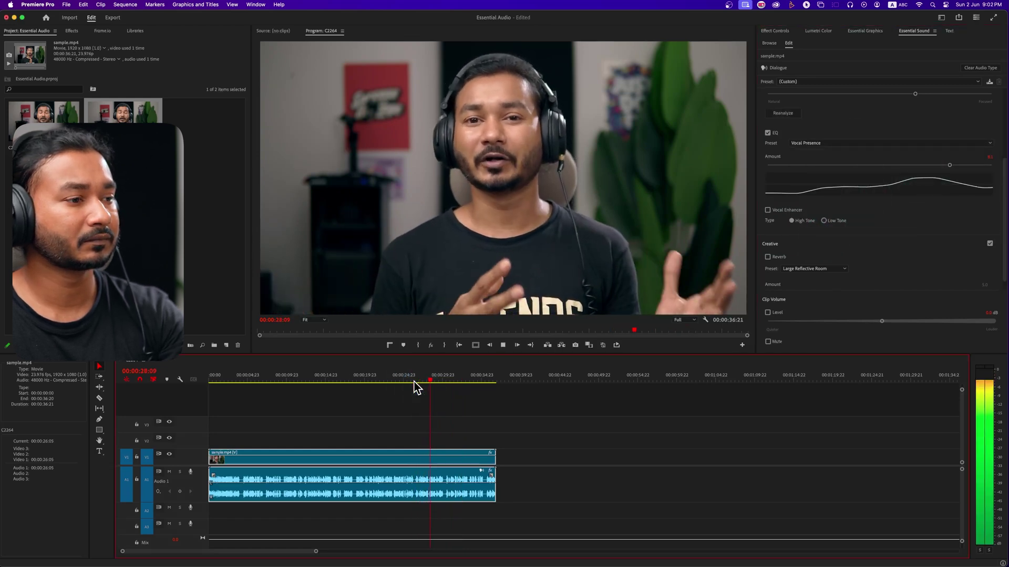
left_click(414, 383)
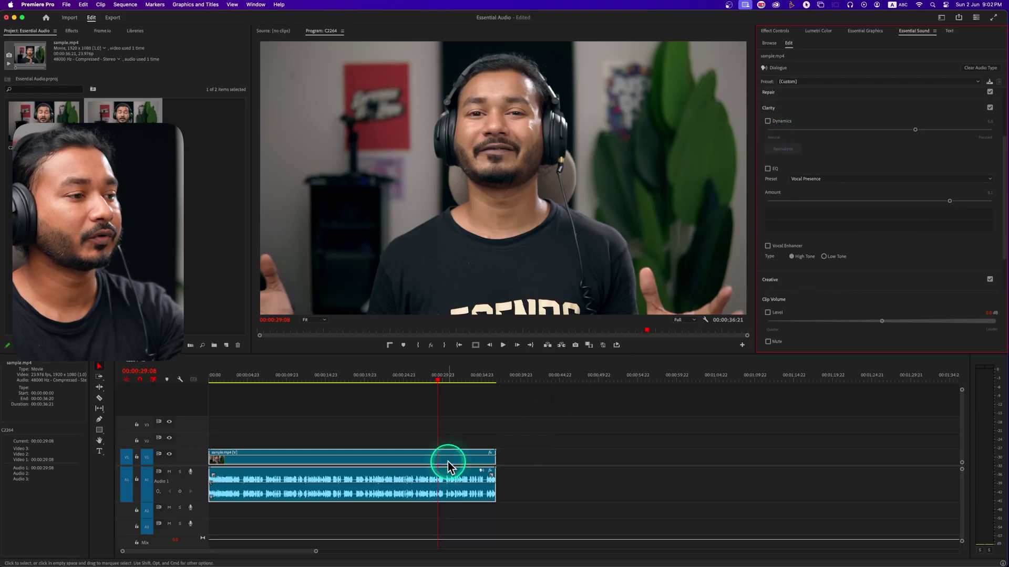
Search the Effects panel for 'para' and apply Parametric Equalizer to the A1 audio clip
left_click(71, 31)
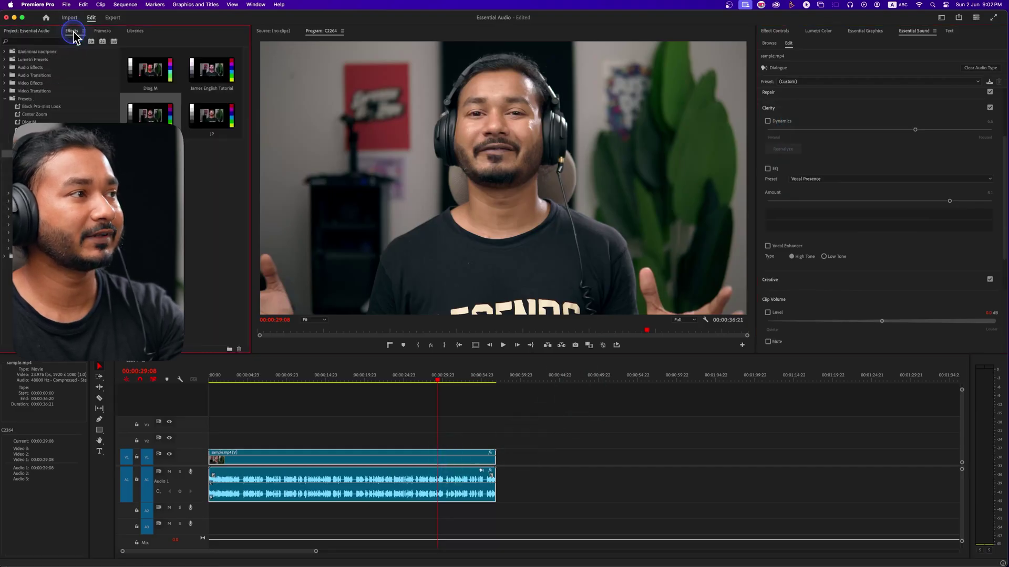
left_click(58, 42)
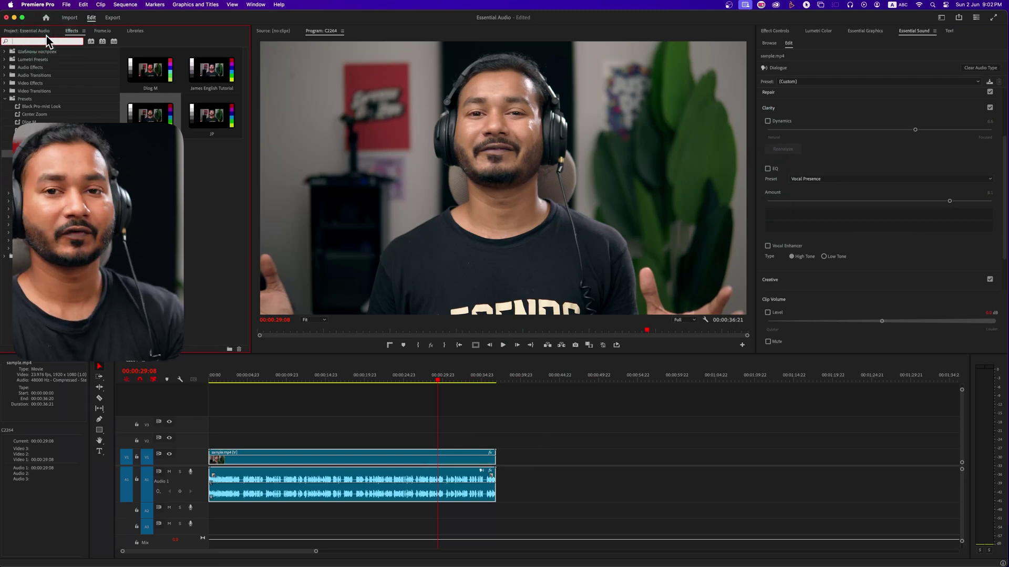
type("t")
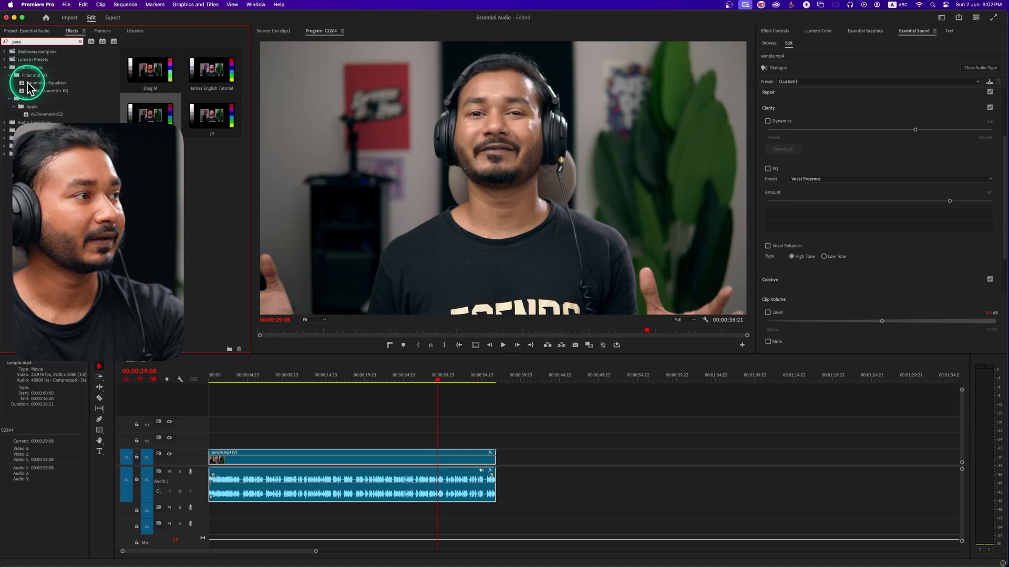
left_click(41, 84)
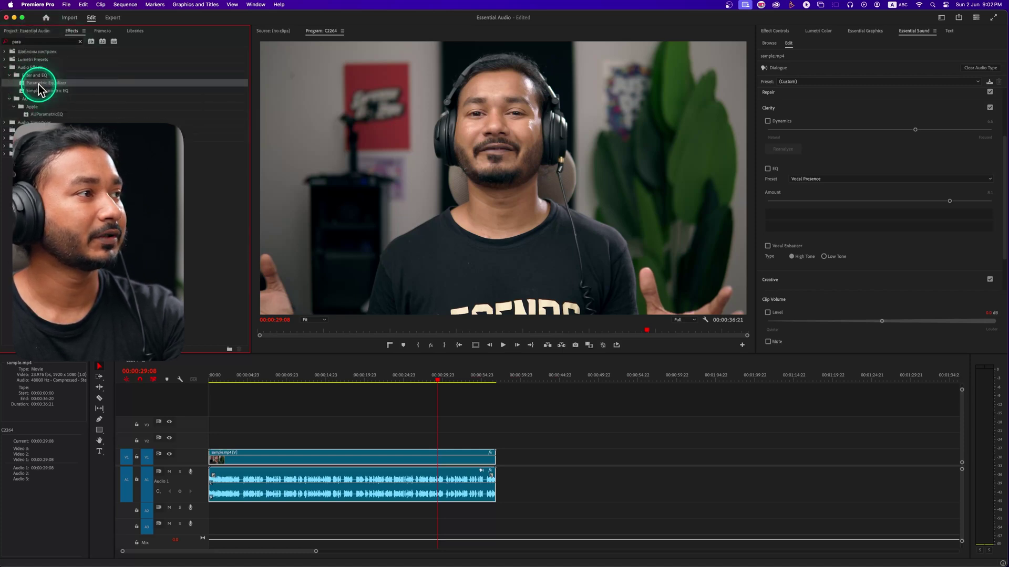
left_click_drag(199, 433, 259, 487)
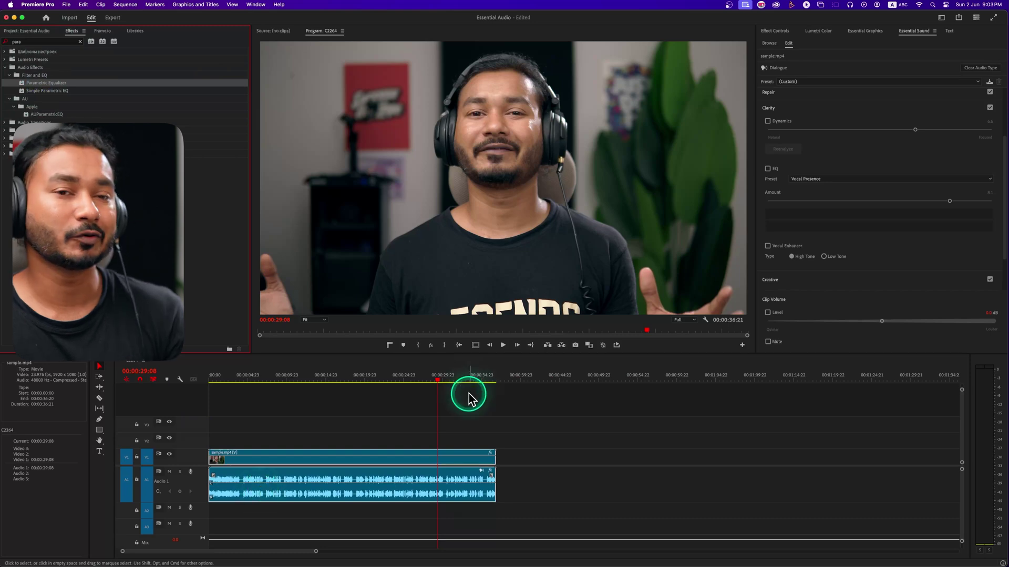
left_click(772, 31)
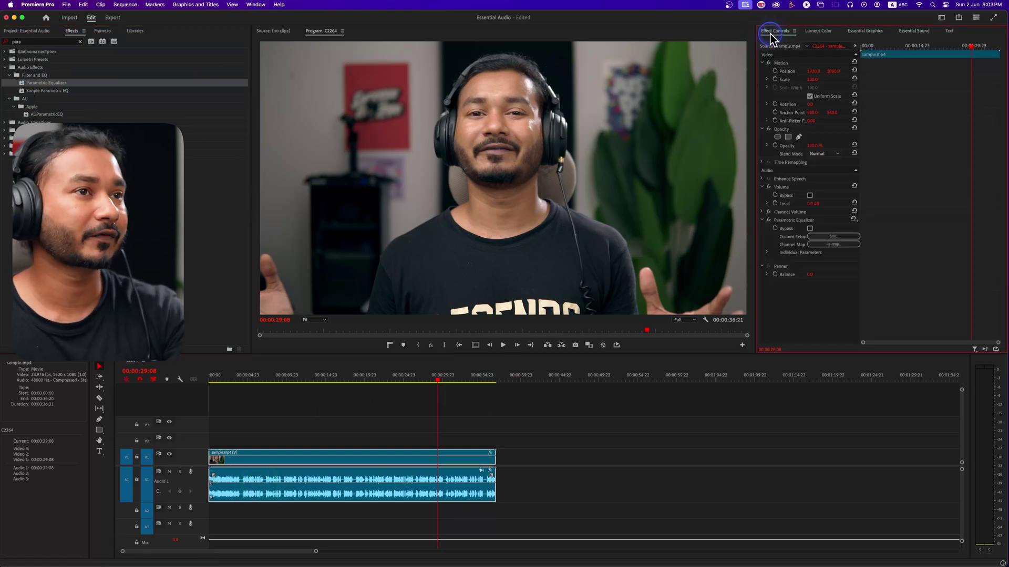
Select Parametric Equalizer in Effect Controls and open its Clip Fx Editor via Custom Setup Edit
left_click(257, 5)
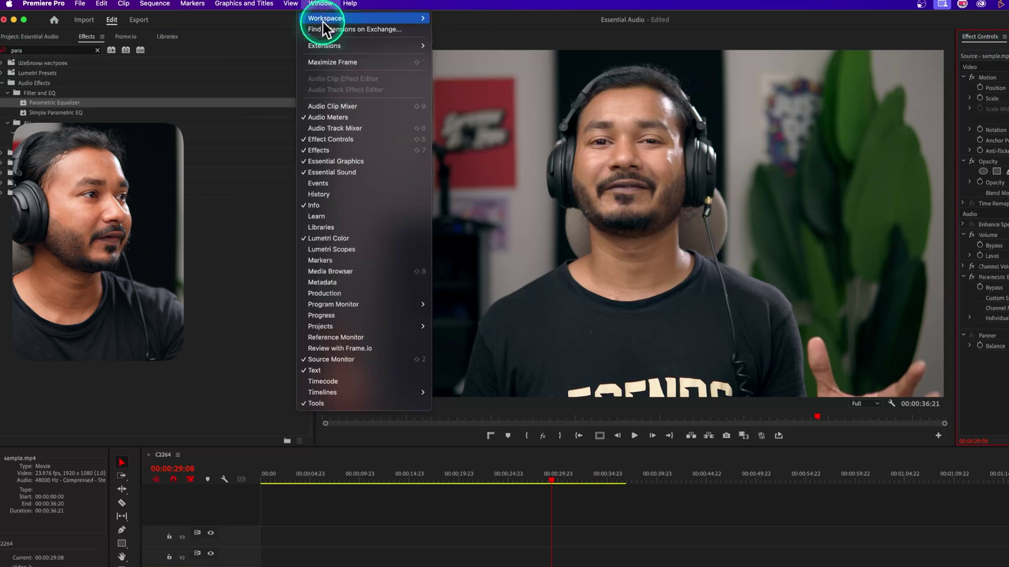
left_click(338, 138)
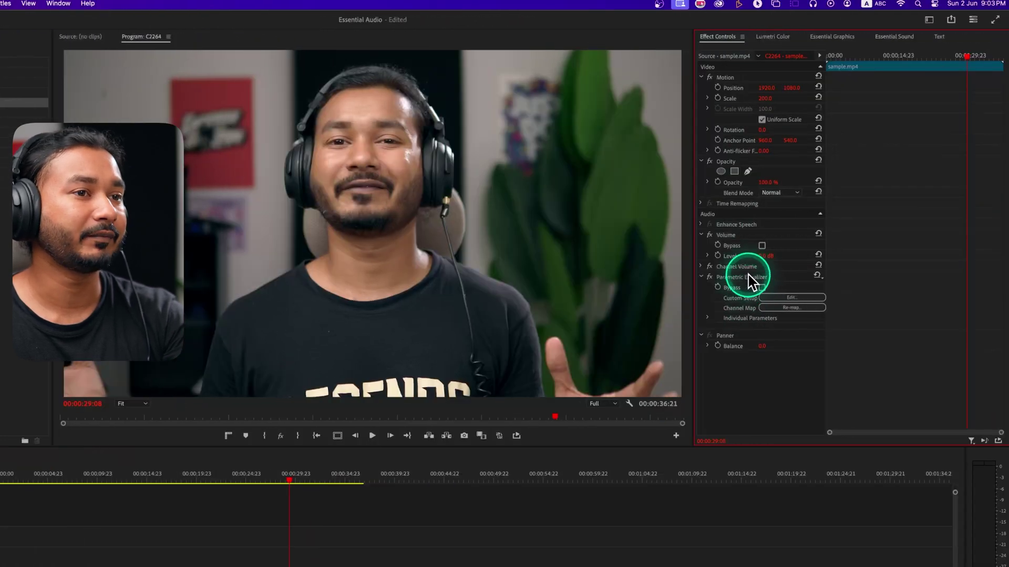
left_click(764, 277)
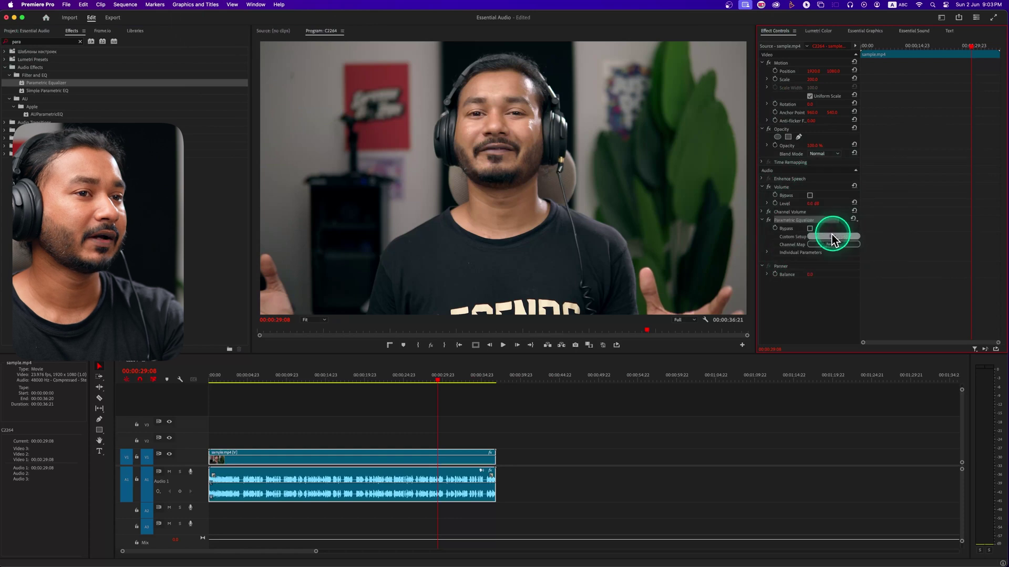
left_click(827, 238)
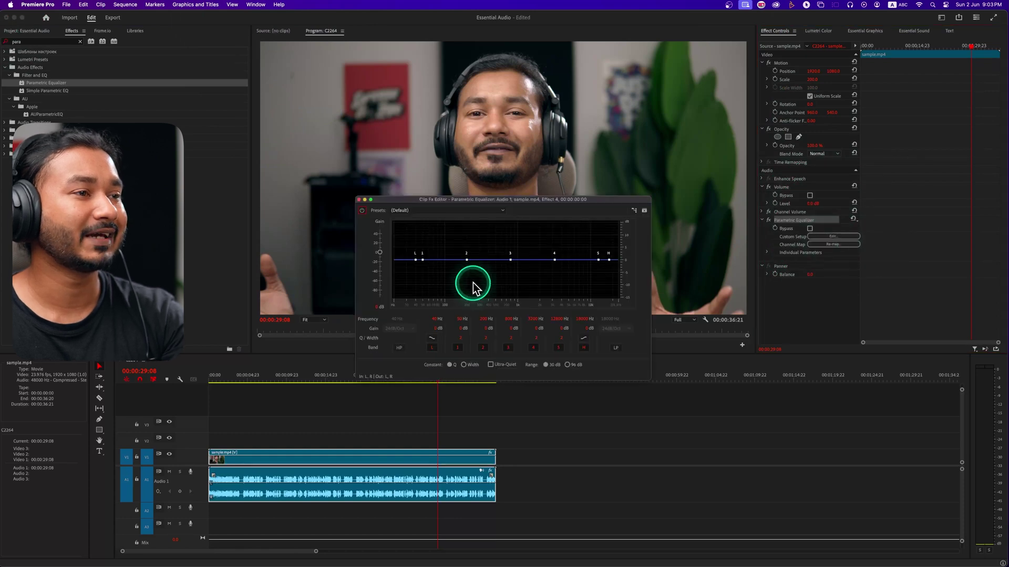
Play from about 16:20 and boost the EQ high band to 10.4 dB at 12414 Hz
left_click(300, 377)
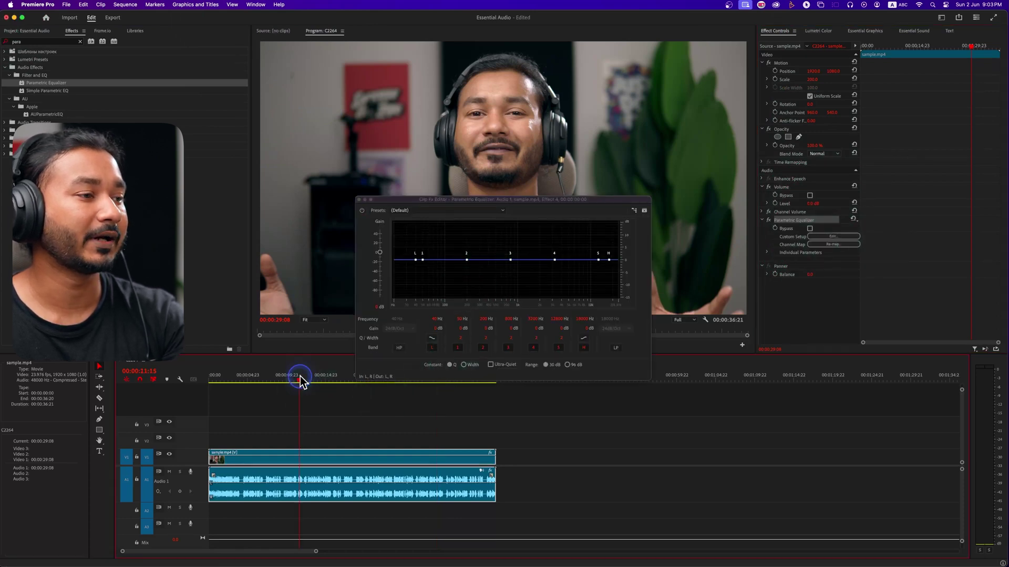
left_click(339, 377)
key("space")
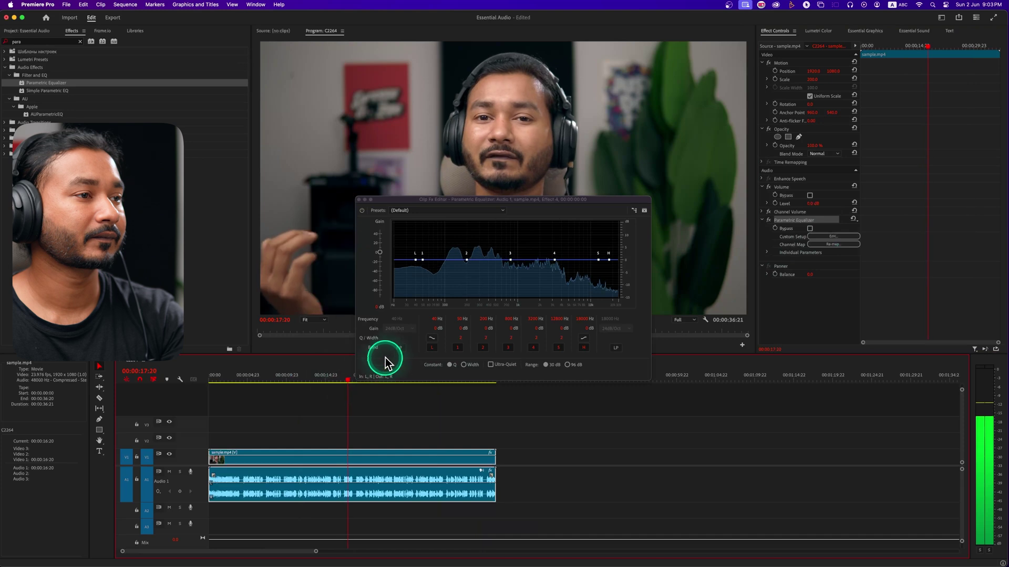
left_click(491, 303)
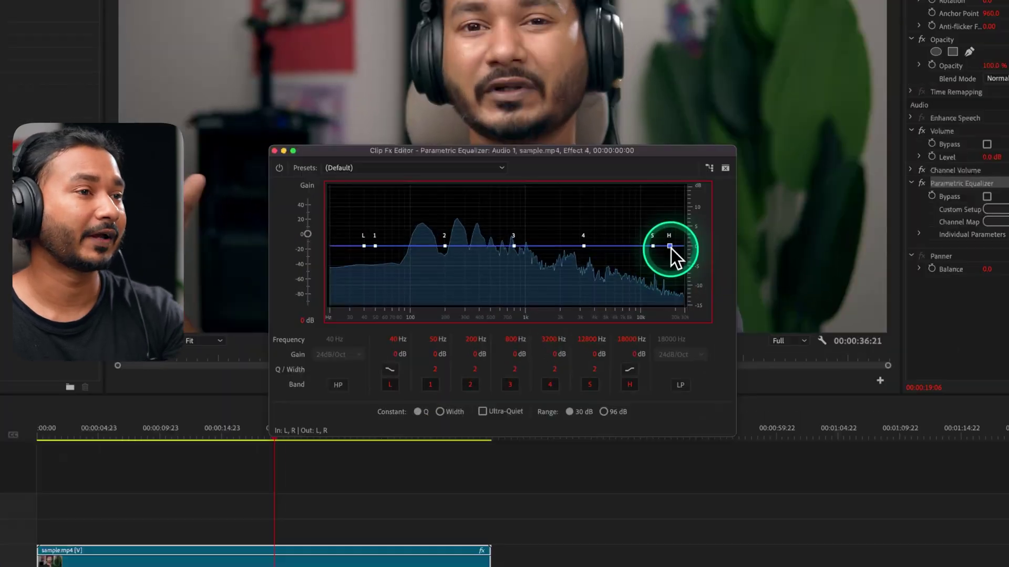
left_click_drag(608, 260, 609, 249)
left_click_drag(669, 226, 652, 206)
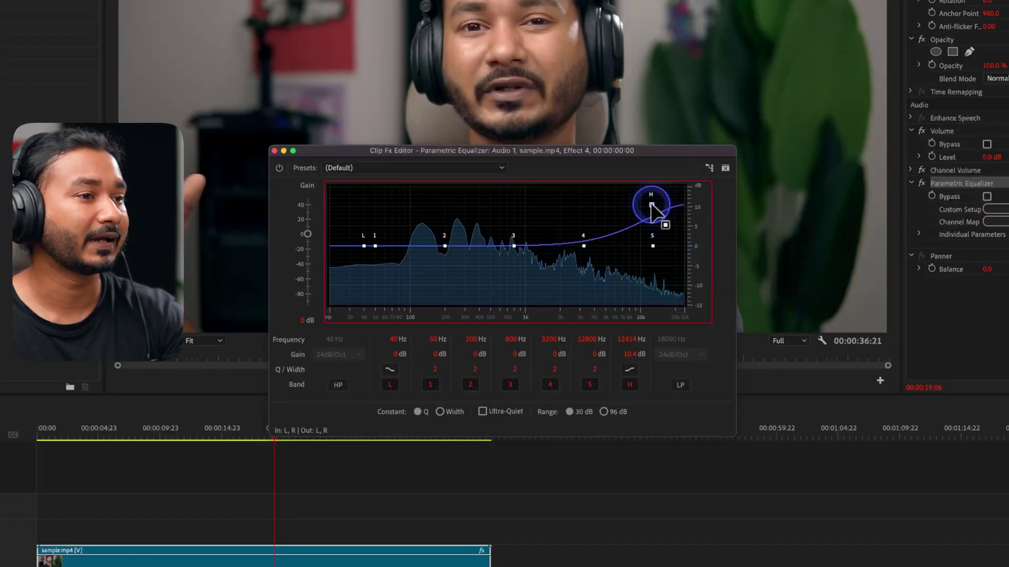
Make the high band a shelf and set it to 12 dB near 8548 Hz
left_click(629, 369)
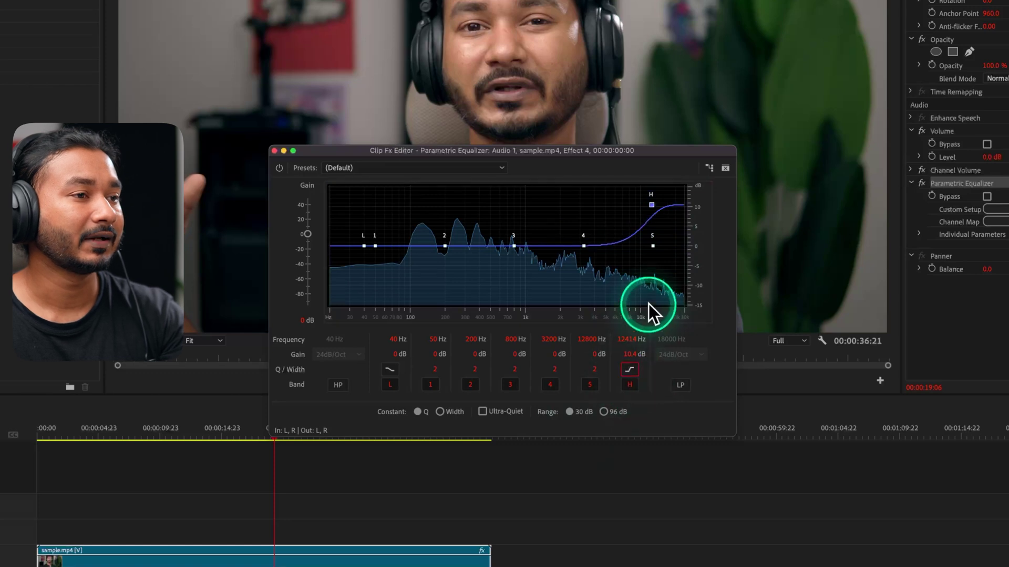
mouse_move(652, 207)
left_click_drag(652, 207, 635, 207)
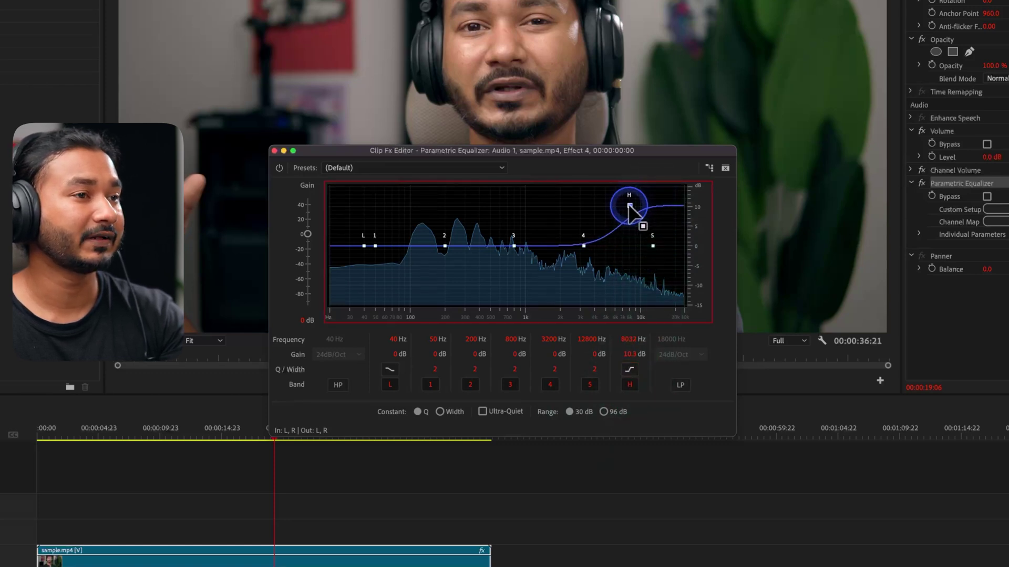
left_click(91, 427)
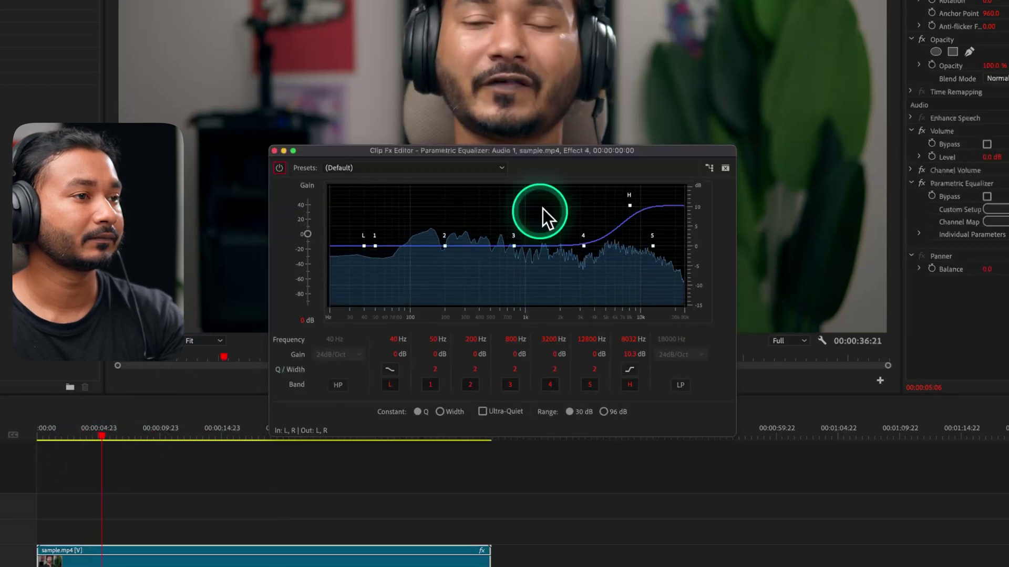
mouse_move(623, 210)
left_mouse_down()
mouse_move(637, 207)
mouse_move(633, 196)
left_mouse_up()
Cut band 2 by 3.6 dB at 320 Hz and add a 24dB/Oct high-pass near 87 Hz
left_click_drag(444, 246, 449, 242)
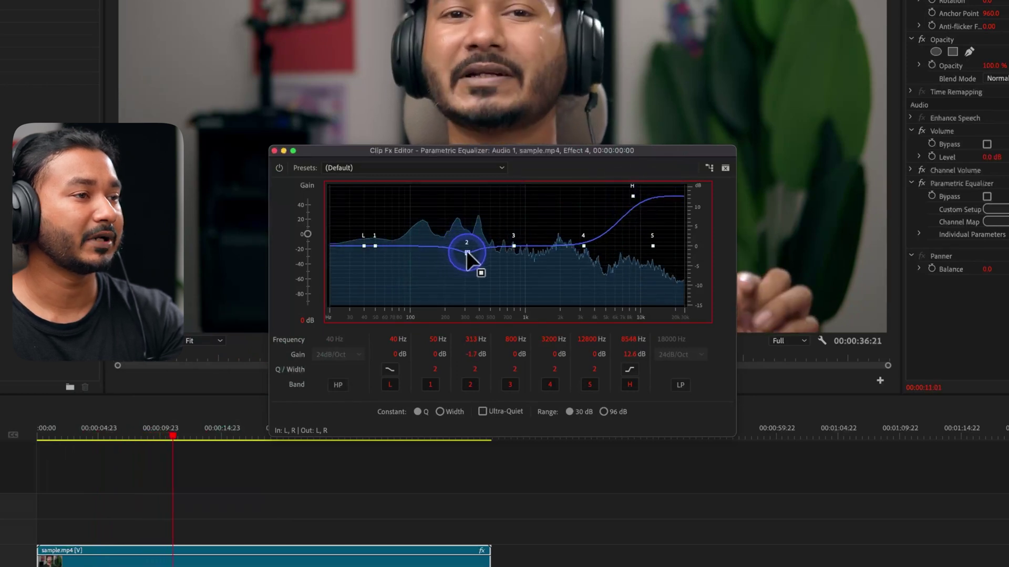
left_click_drag(467, 258, 469, 260)
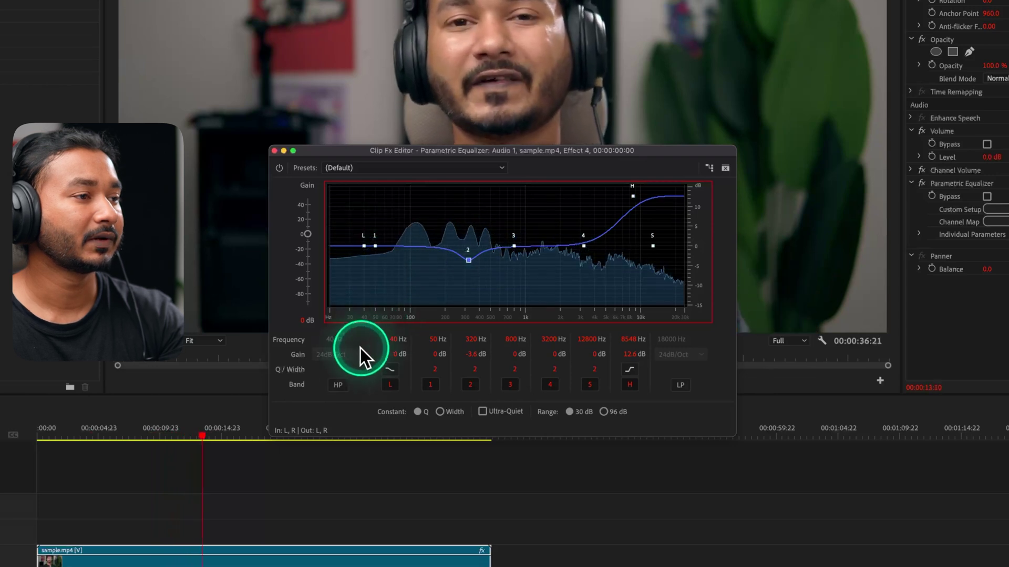
left_click(338, 390)
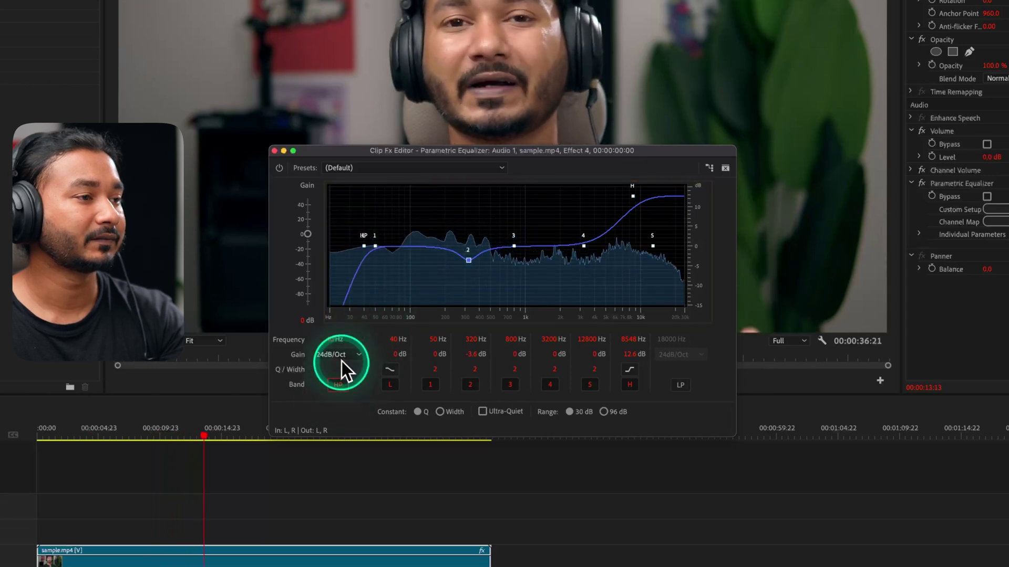
left_click_drag(337, 349, 361, 348)
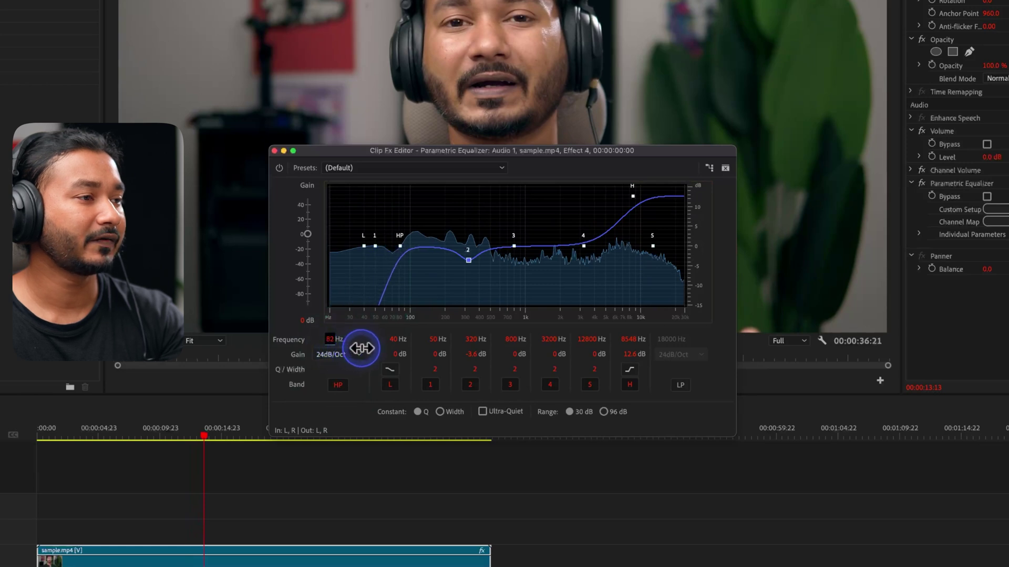